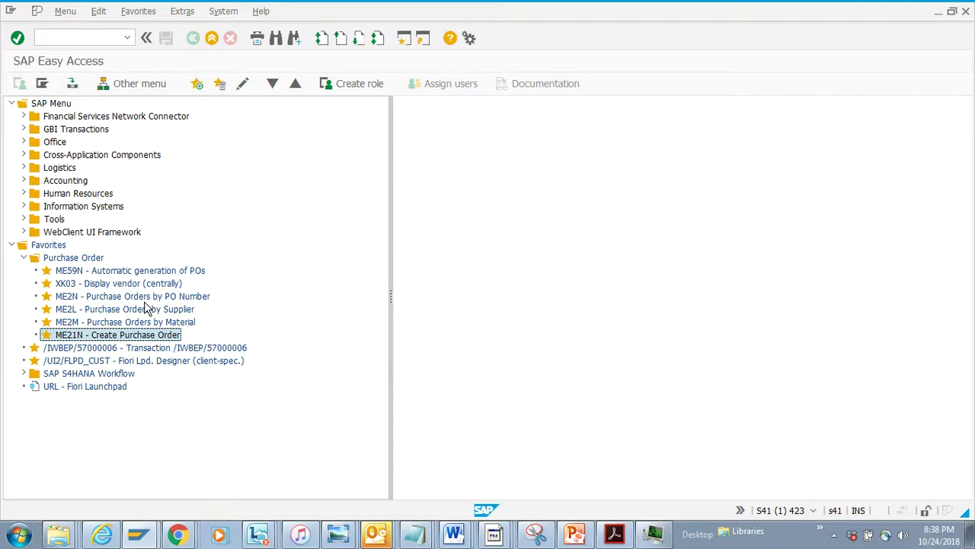
Show the Operation of PO slide full screen from the purchase order presentation, then end the slide show
left_click(577, 534)
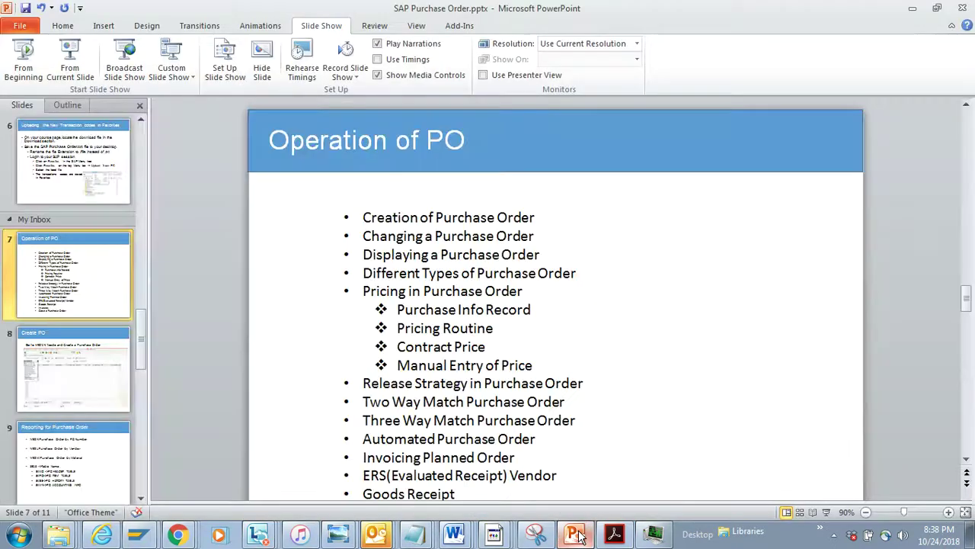
left_click(828, 512)
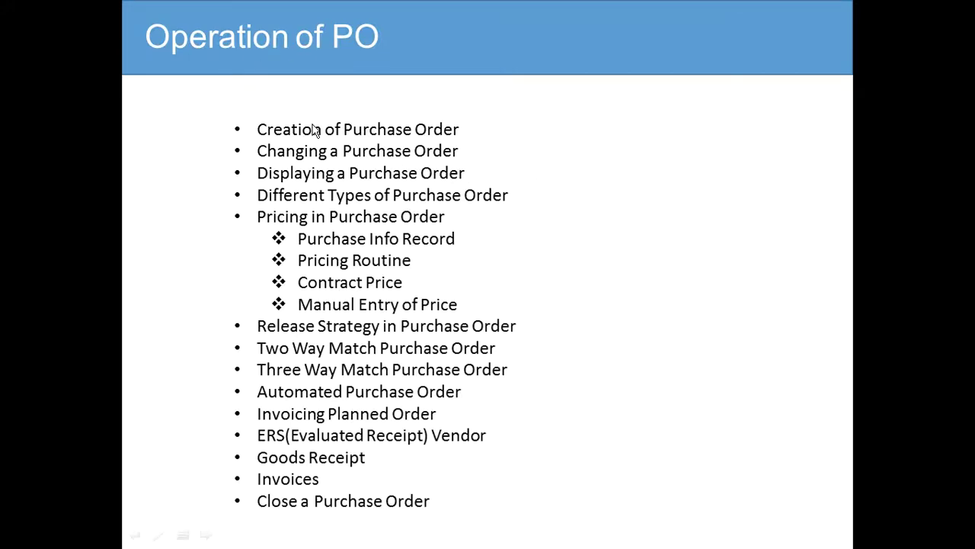
key("Escape")
Back in SAP Easy Access, start ME21N Create Purchase Order and bring up the Select Document dialog
left_click(140, 534)
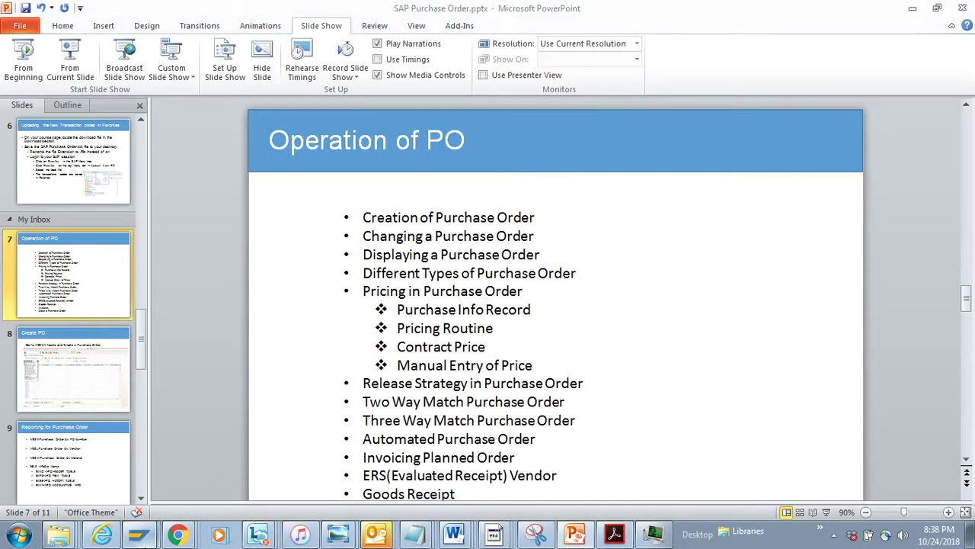
left_click(138, 502)
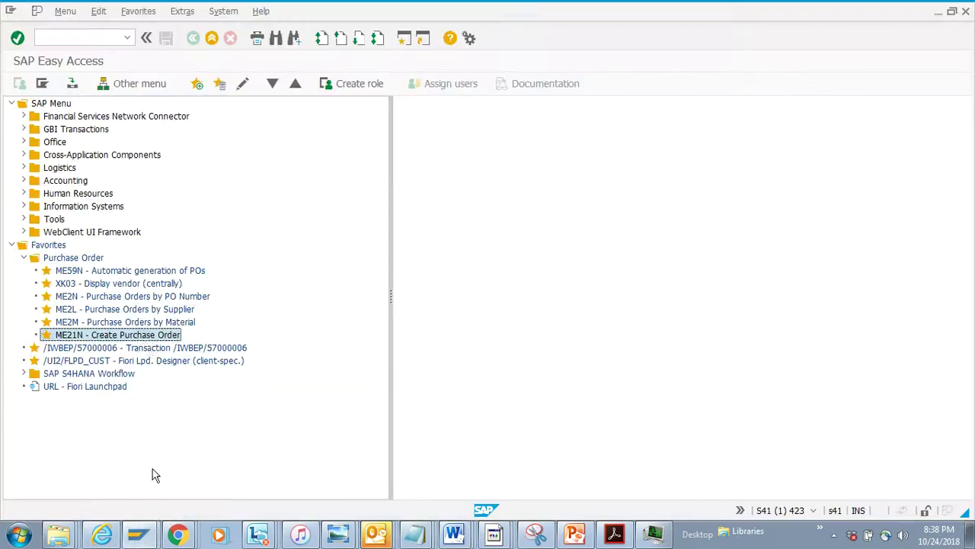
double_click(105, 340)
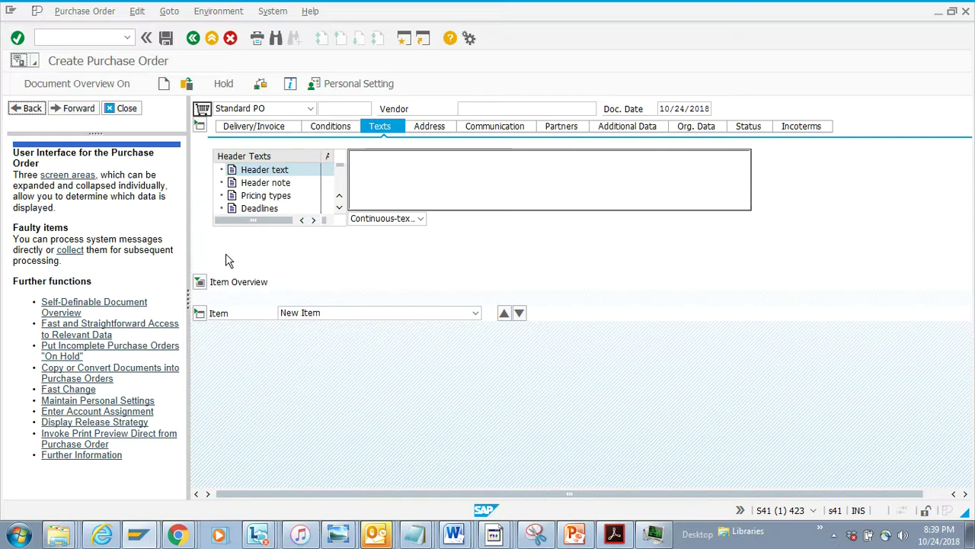
left_click(359, 108)
left_click(187, 84)
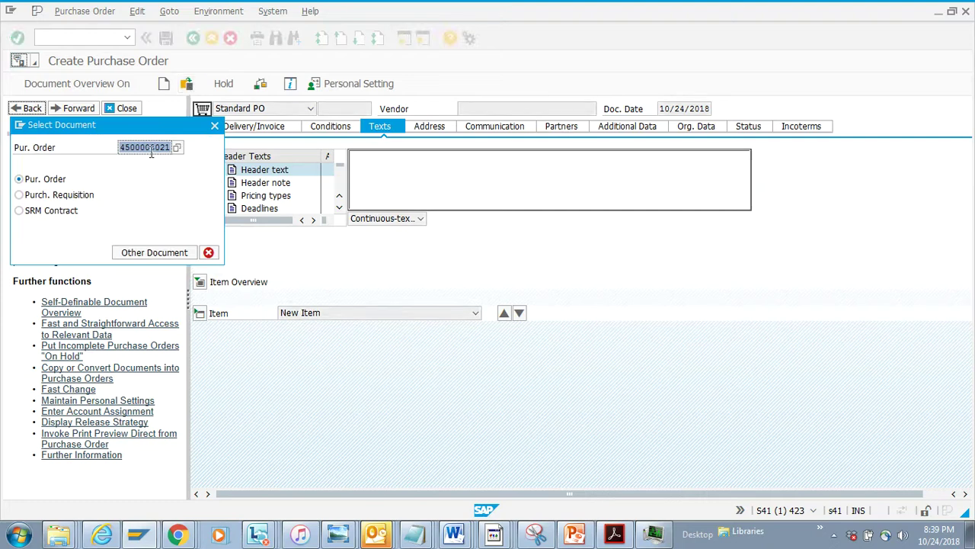
left_click(155, 252)
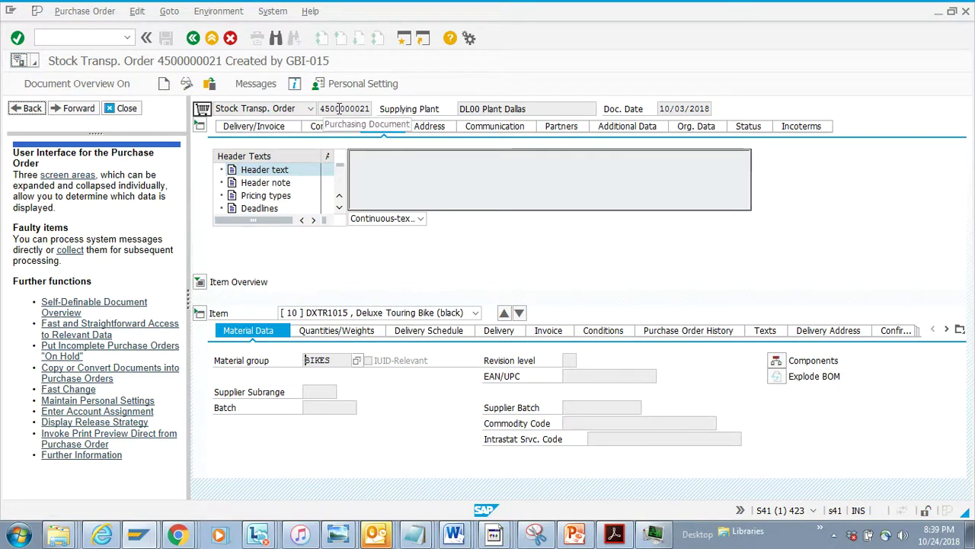
left_click(209, 83)
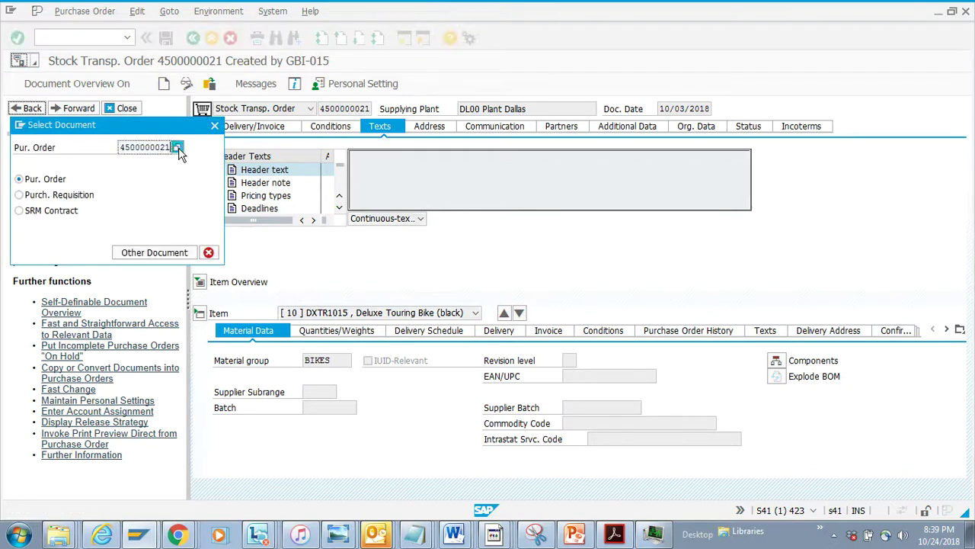
key("F4")
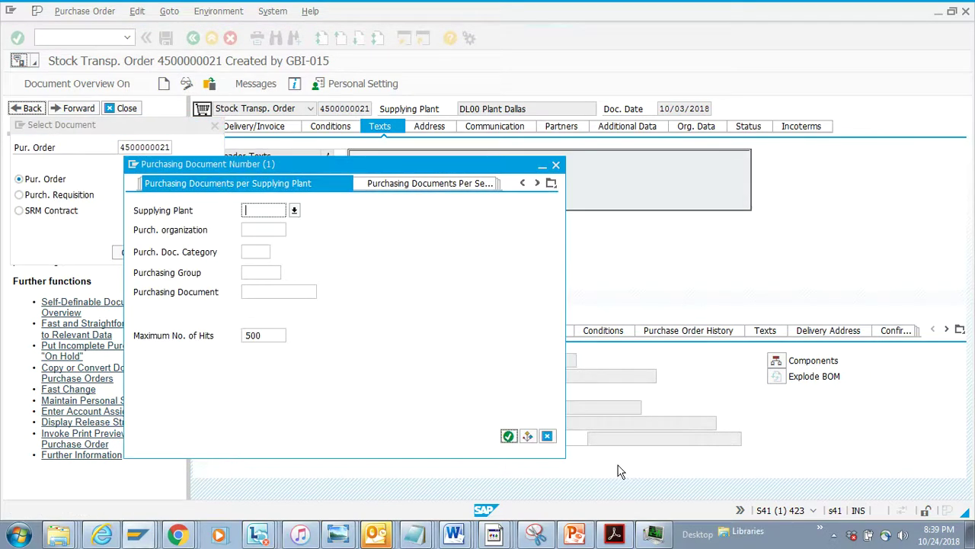
left_click(509, 435)
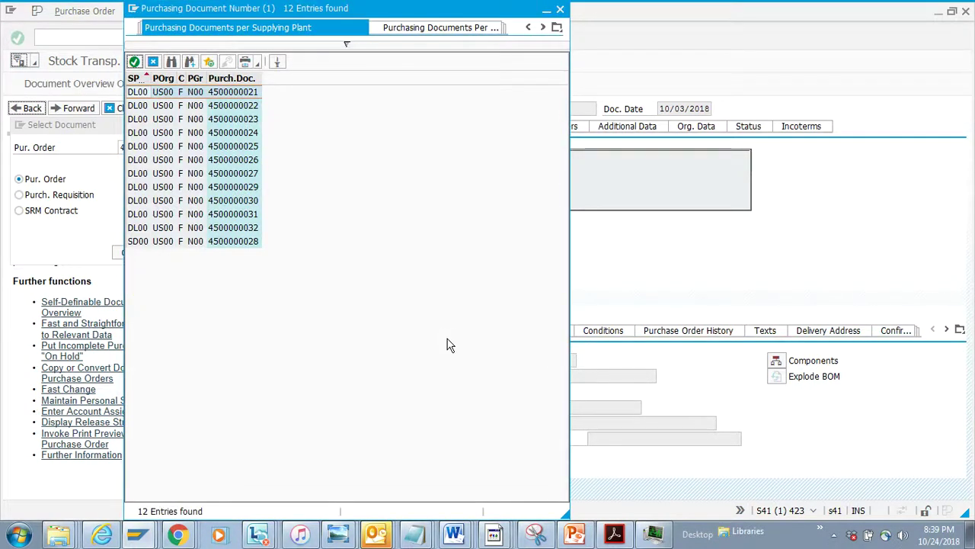
double_click(253, 229)
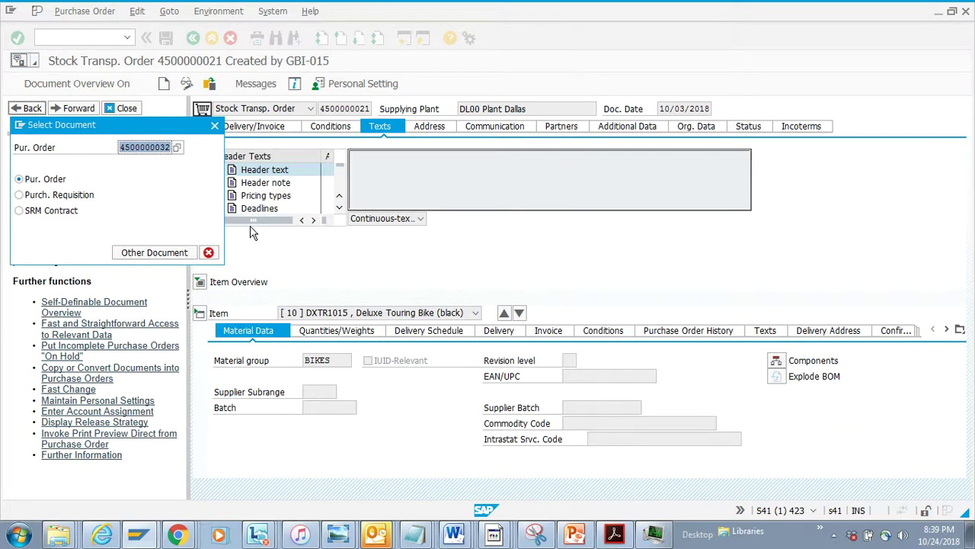
left_click(182, 253)
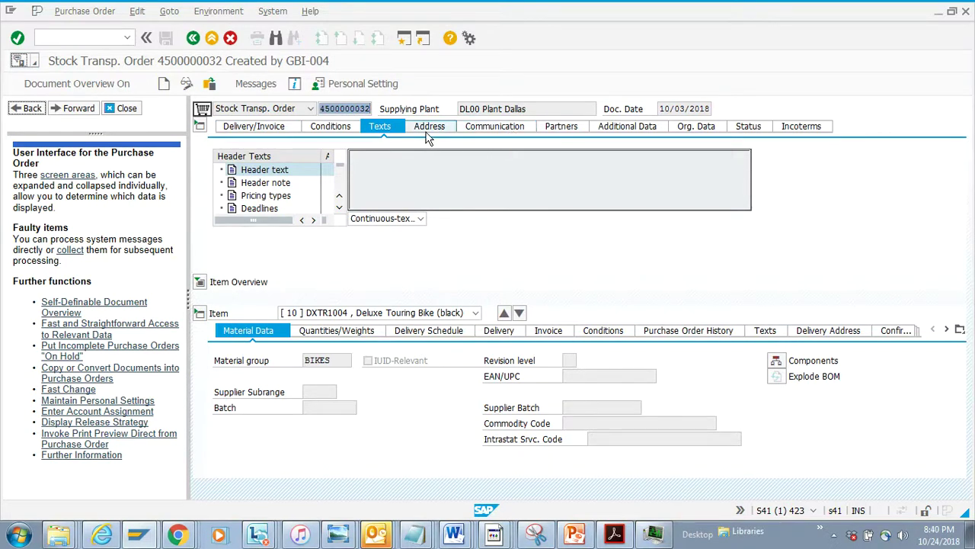
left_click(310, 108)
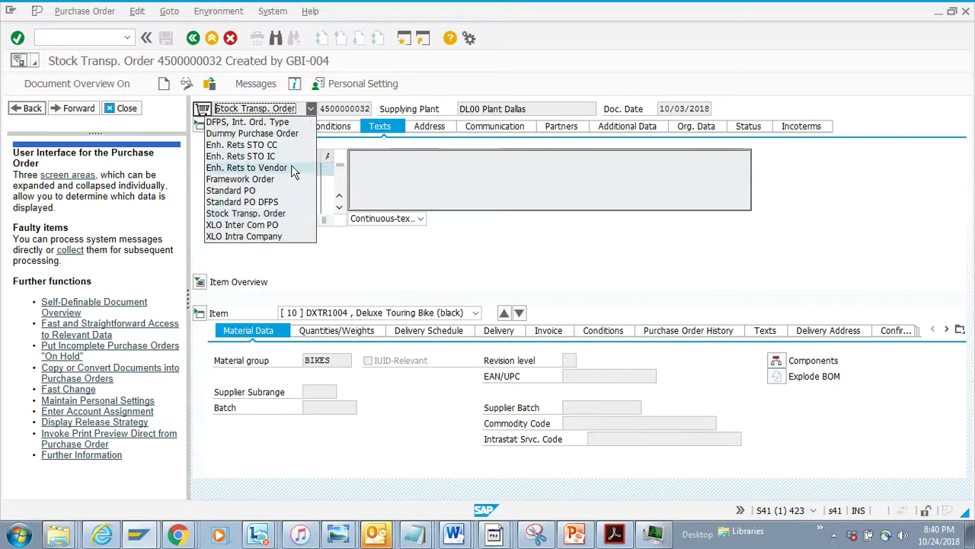
left_click(136, 120)
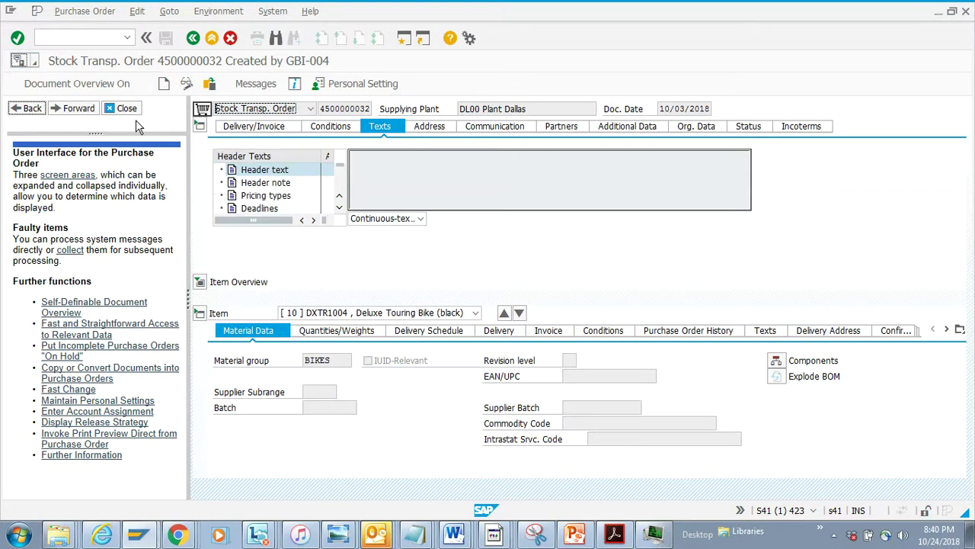
left_click(97, 85)
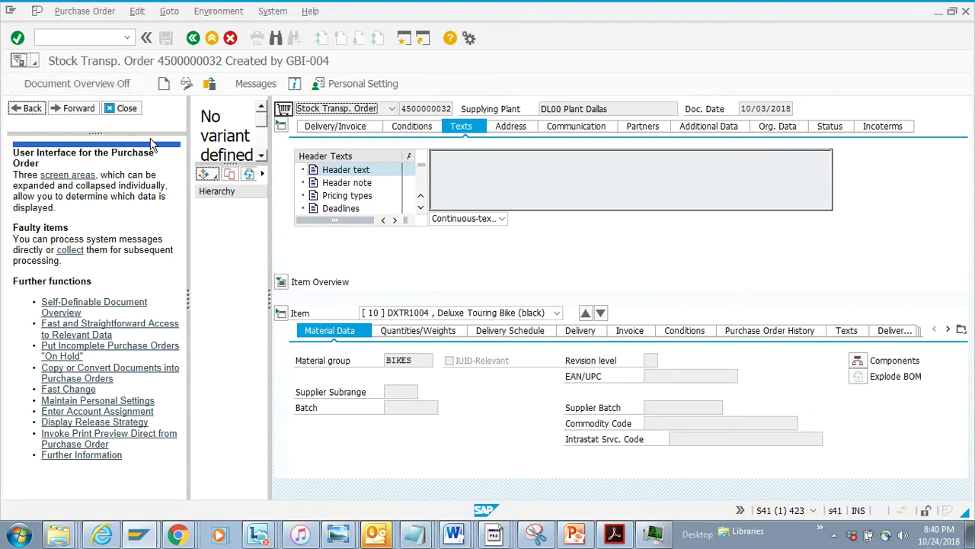
left_click(122, 108)
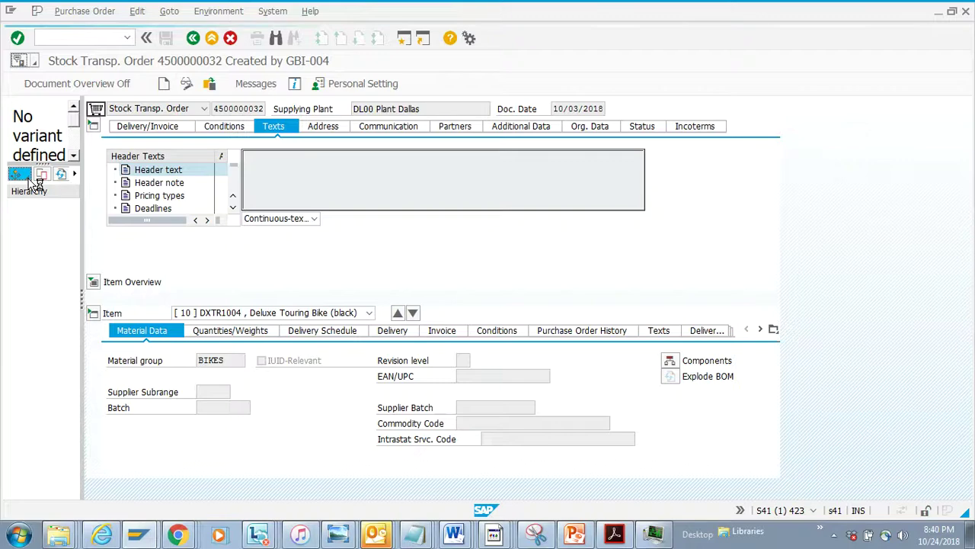
left_click(29, 181)
left_click(44, 192)
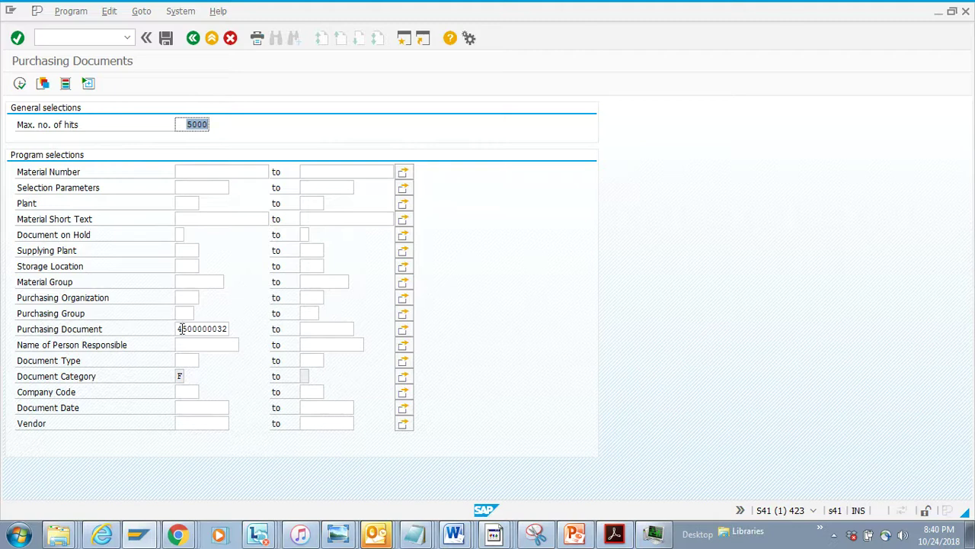
left_click_drag(177, 328, 242, 337)
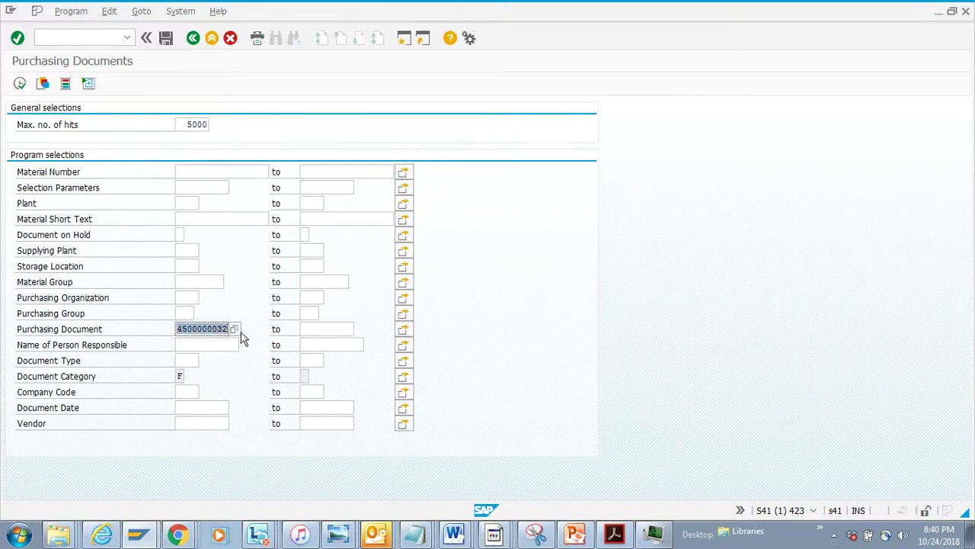
left_click(19, 84)
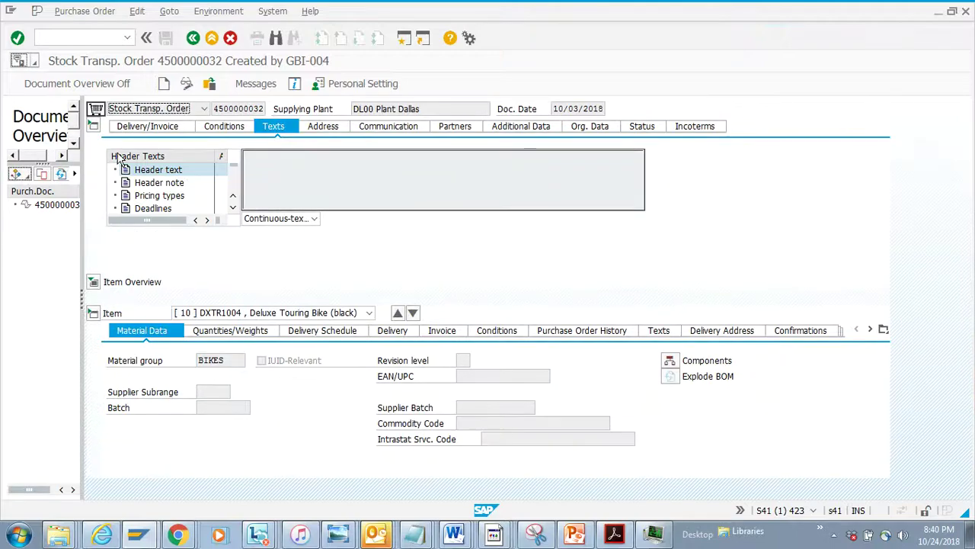
left_click(164, 84)
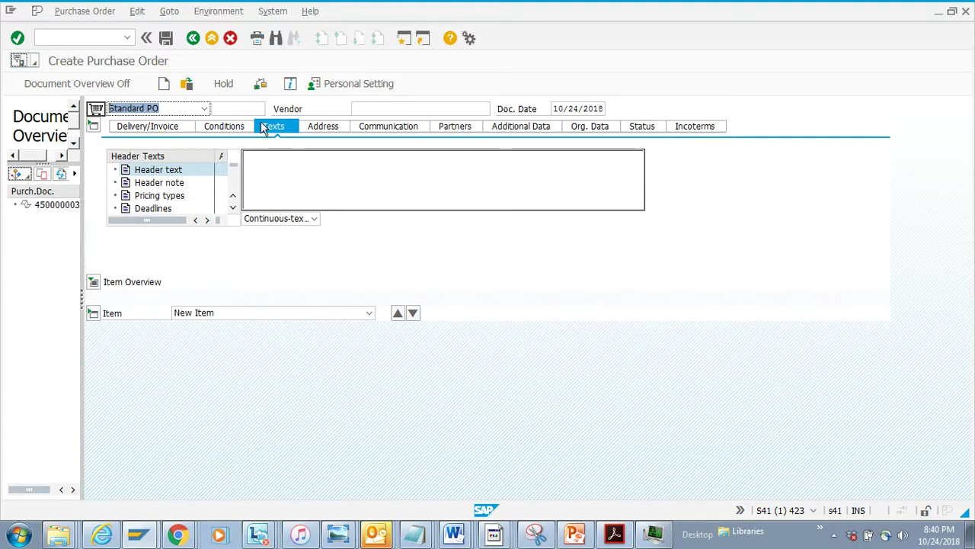
left_click(64, 206)
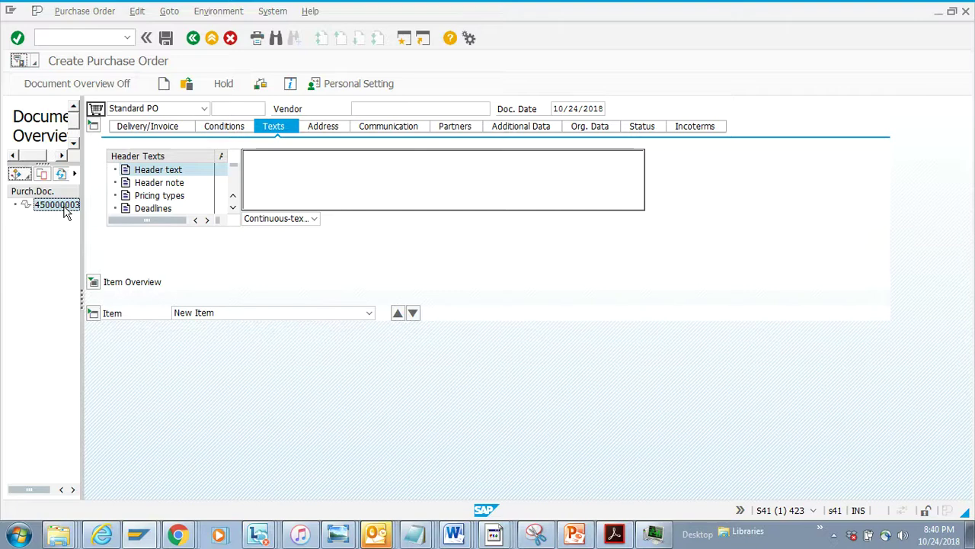
left_click(97, 110)
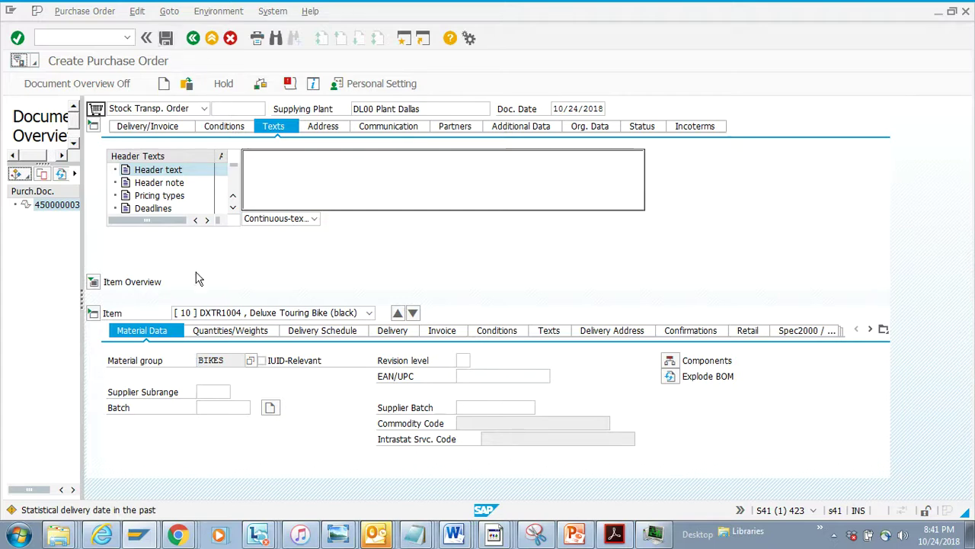
left_click(94, 284)
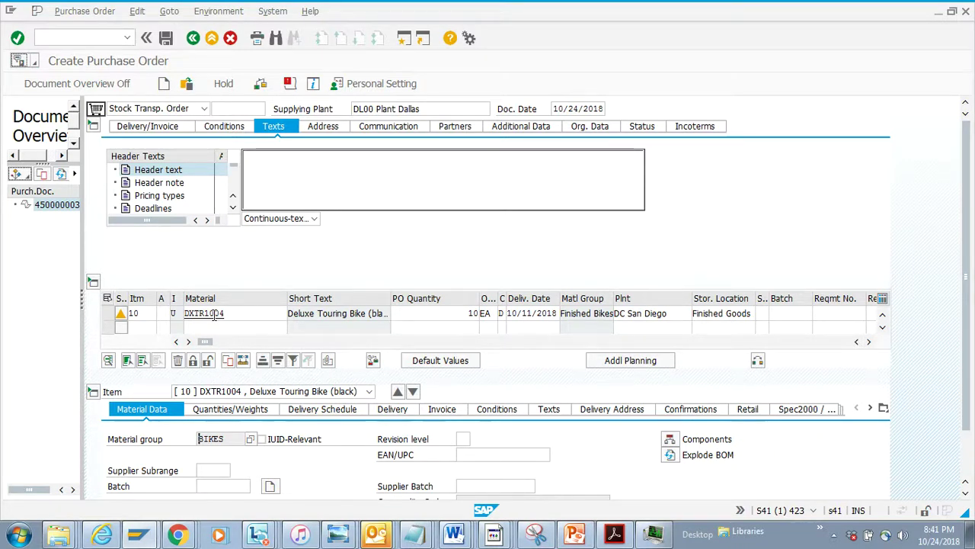
Check the Basic Data 1 view of material DXTR1004, then return to the purchase order
double_click(215, 314)
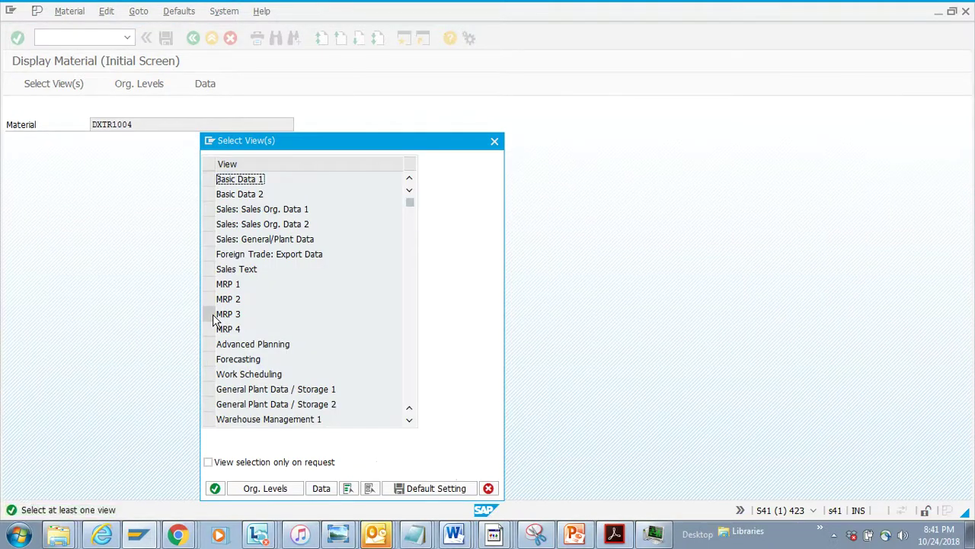
left_click(209, 180)
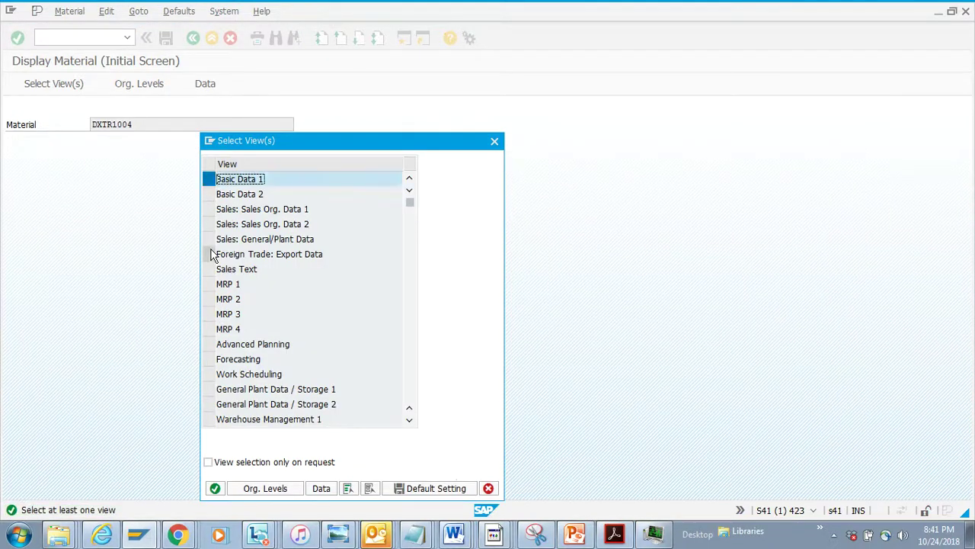
left_click(215, 488)
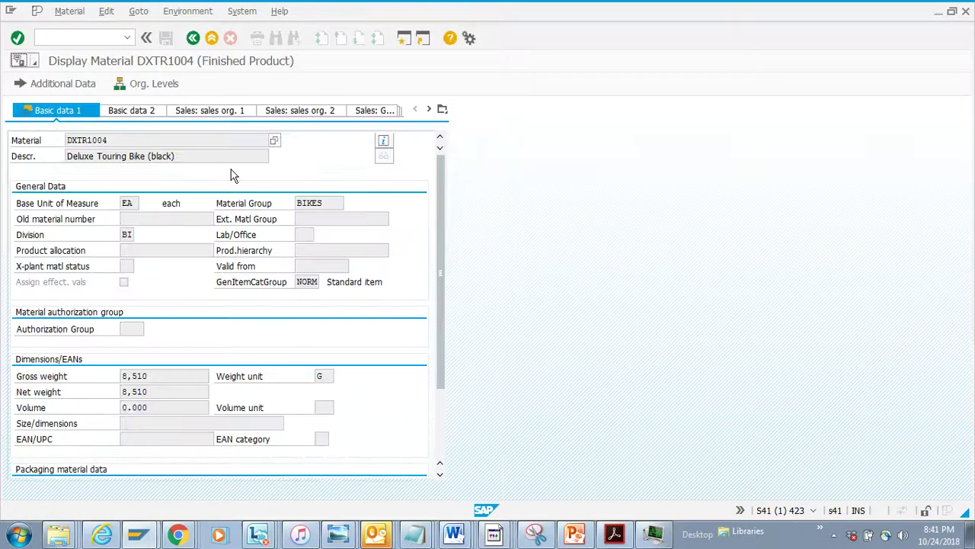
left_click_drag(118, 134, 17, 128)
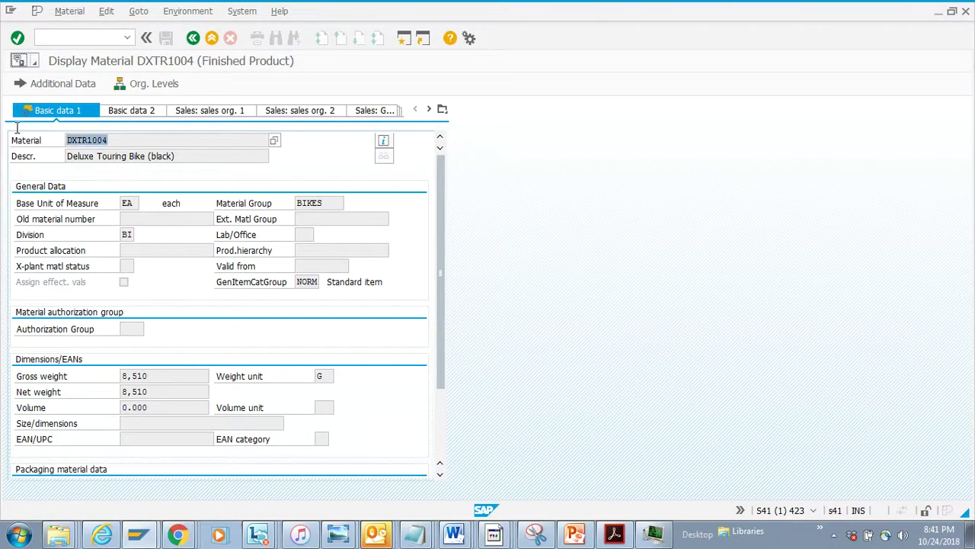
left_click(193, 38)
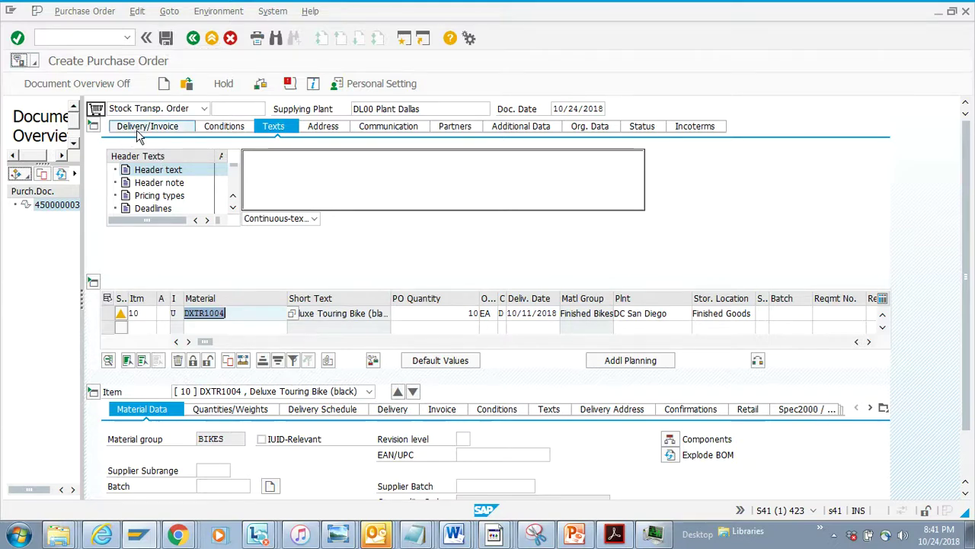
left_click(578, 131)
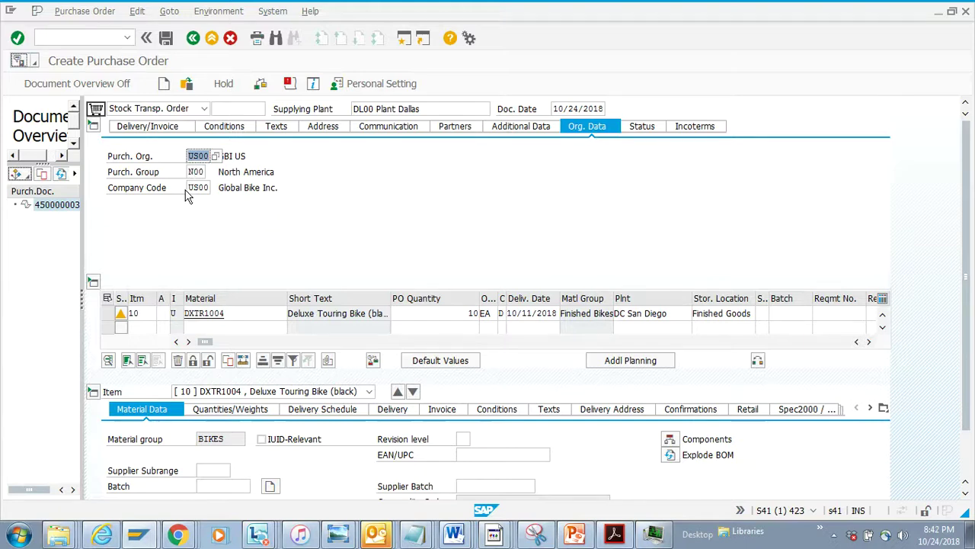
Check company code US00 in the organisational data and view the still-empty partner list
left_click(196, 187)
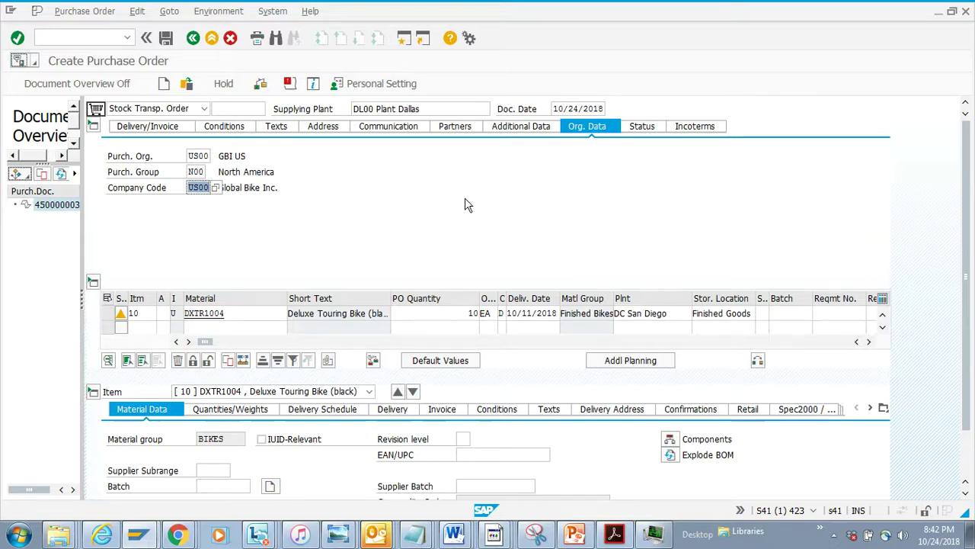
left_click(457, 127)
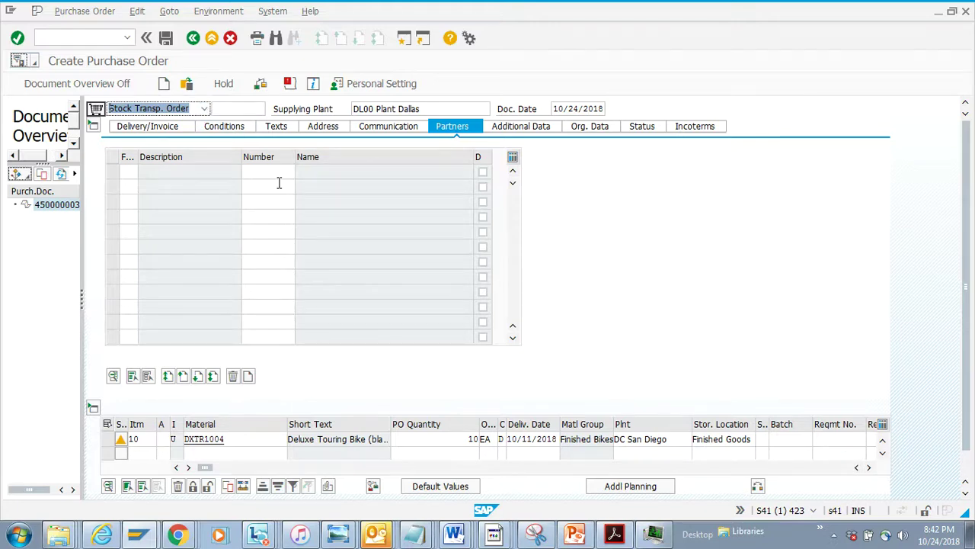
left_click(434, 109)
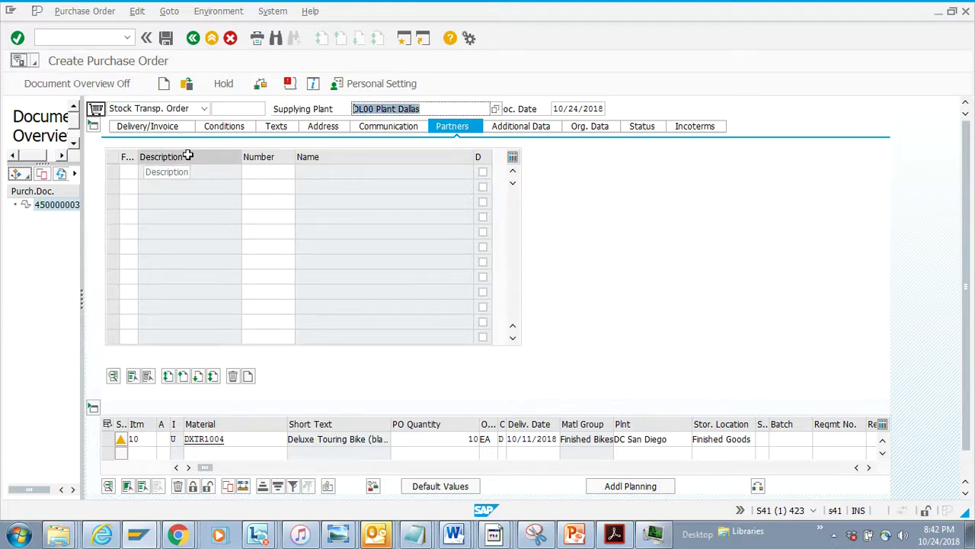
Review the 14,000.00 USD supply price and further item columns, then the delivery/invoice settings
left_click(224, 127)
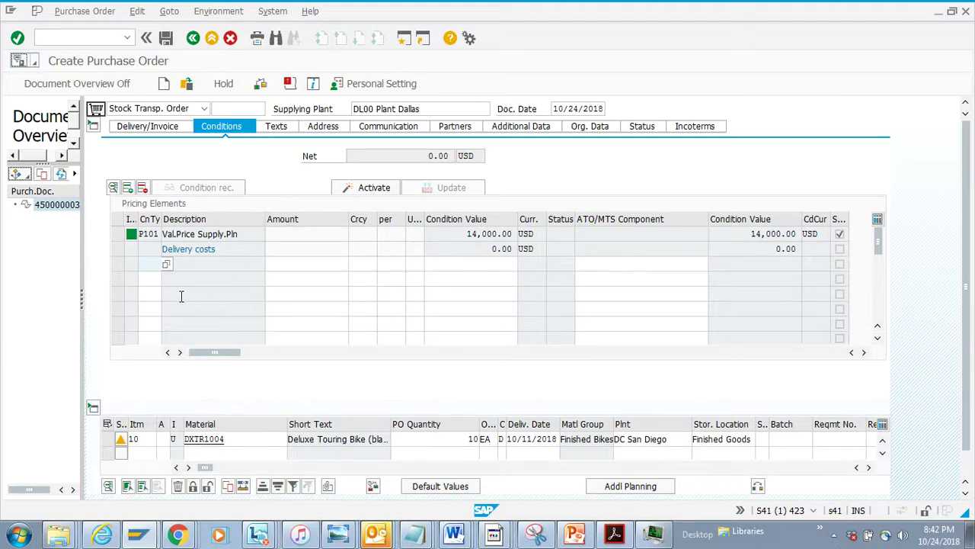
left_click(869, 468)
left_click(869, 468)
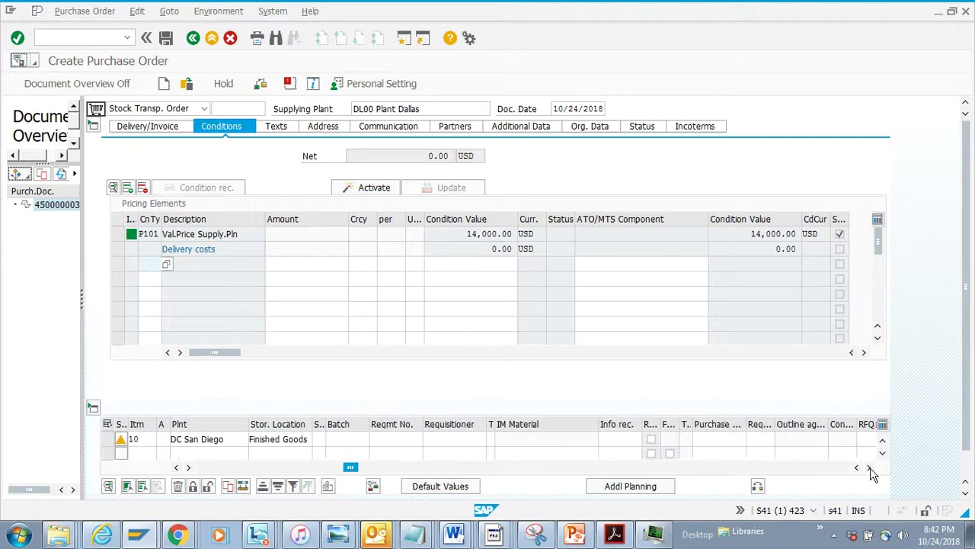
left_click(869, 468)
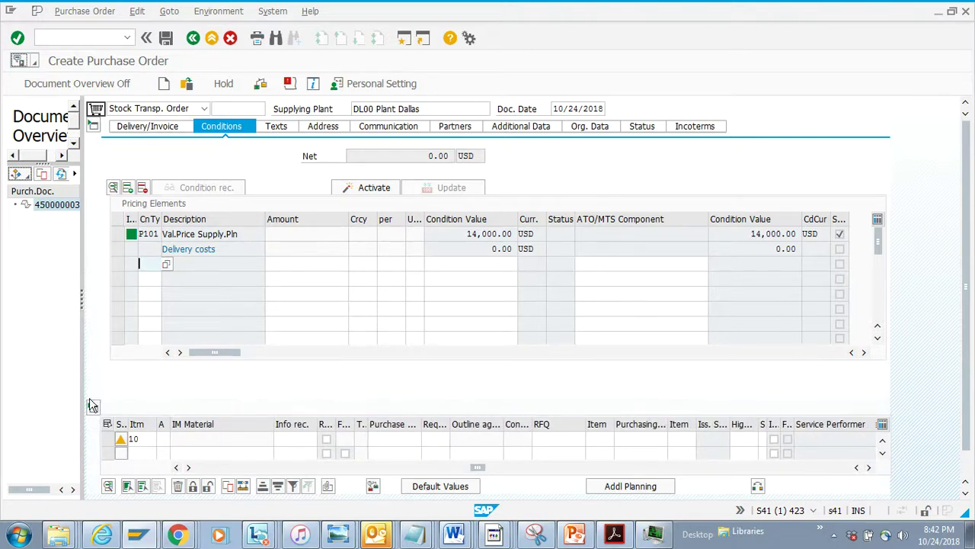
left_click(166, 127)
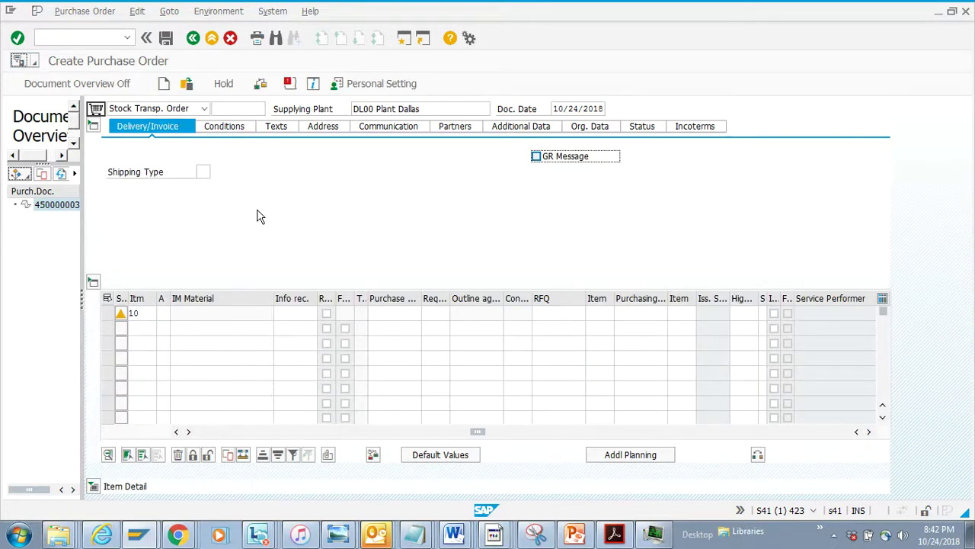
left_click(403, 133)
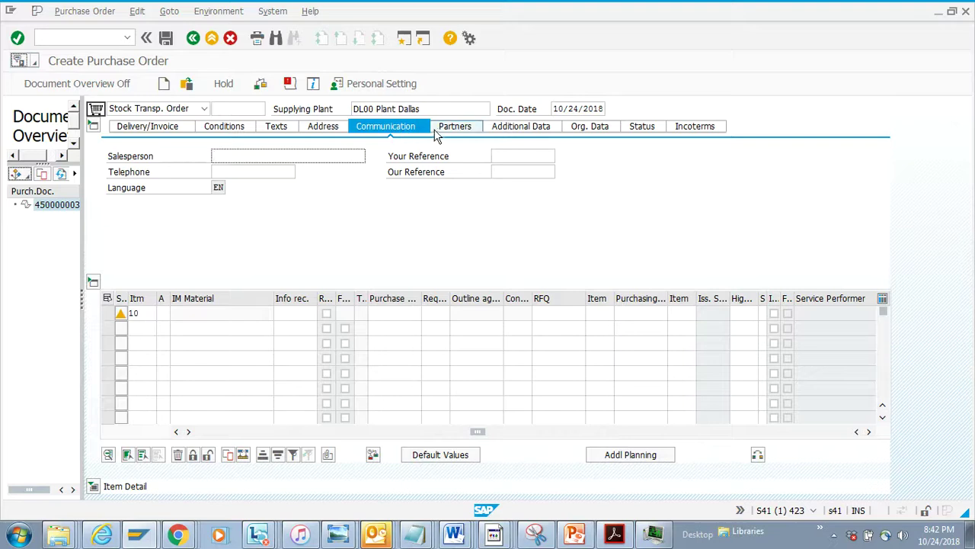
left_click(166, 40)
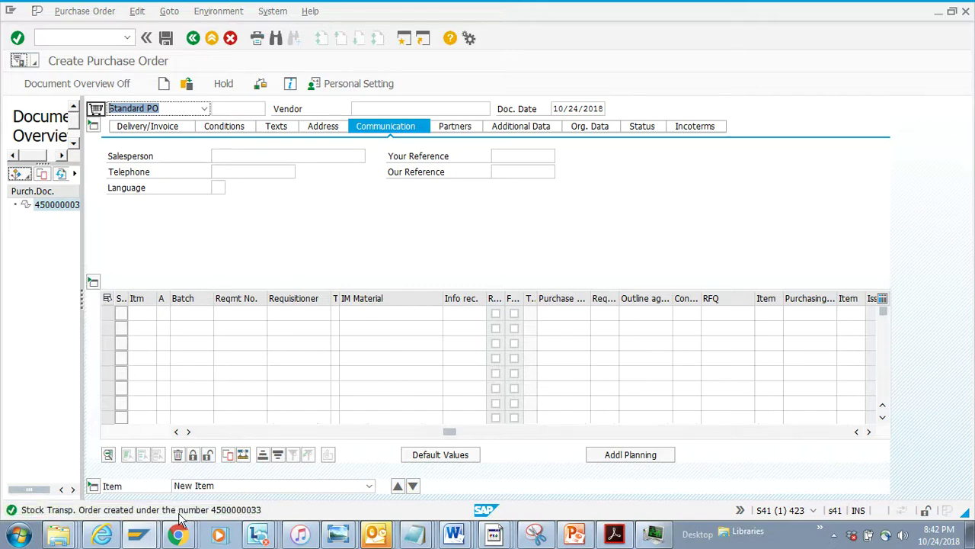
left_click(191, 85)
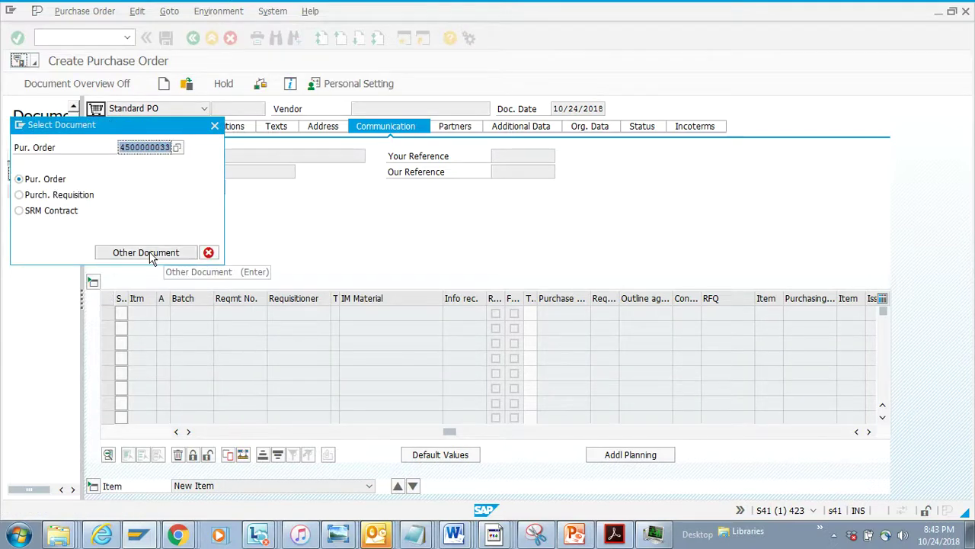
left_click(146, 253)
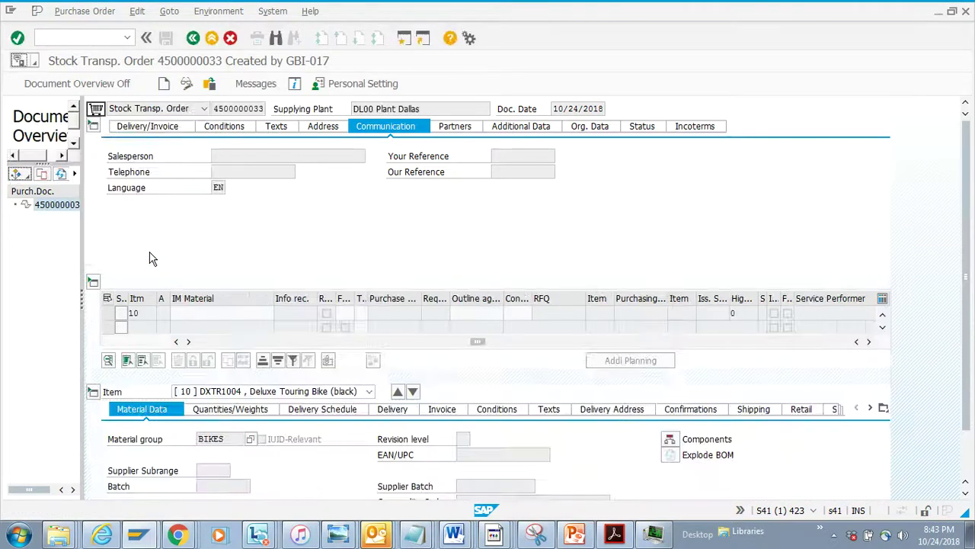